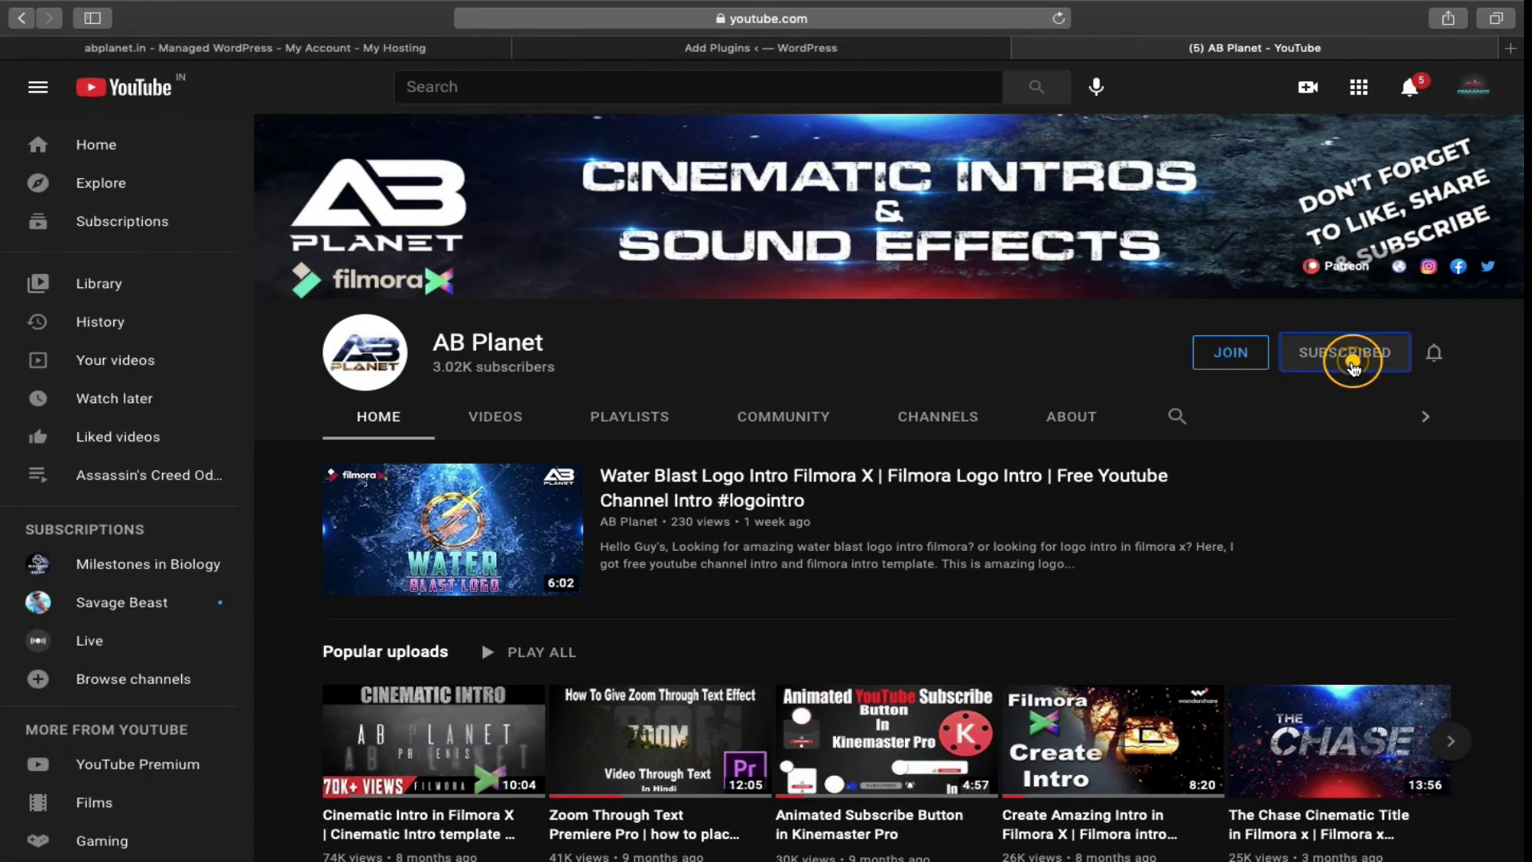
Subscribe to the tutorial YouTube channel and check its bell notification options.
left_click(1429, 352)
left_click(1388, 391)
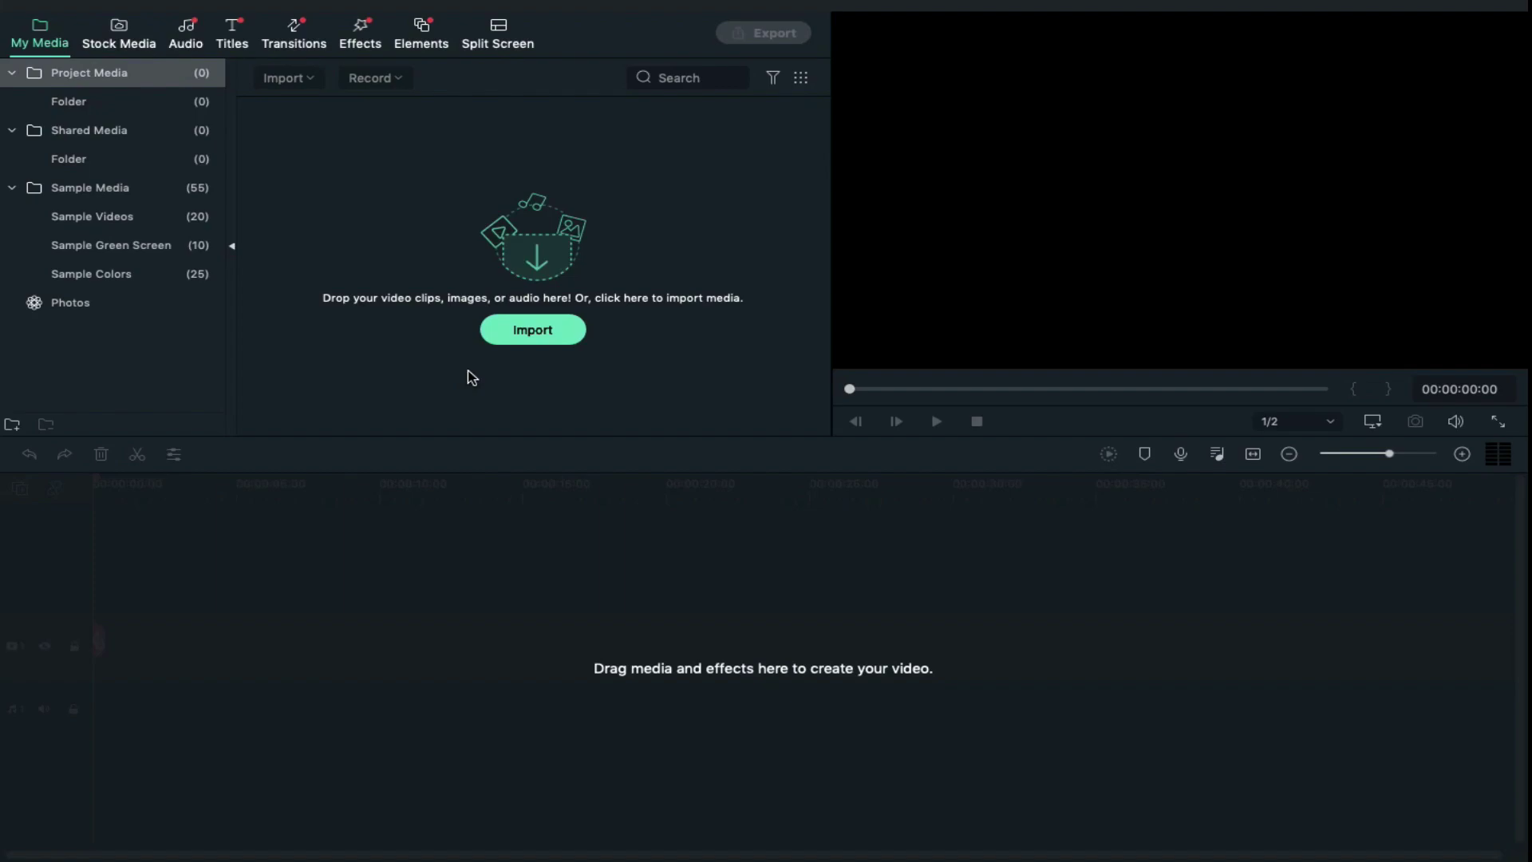
Import the nine letter and background .mov clips into the media library.
left_click(536, 348)
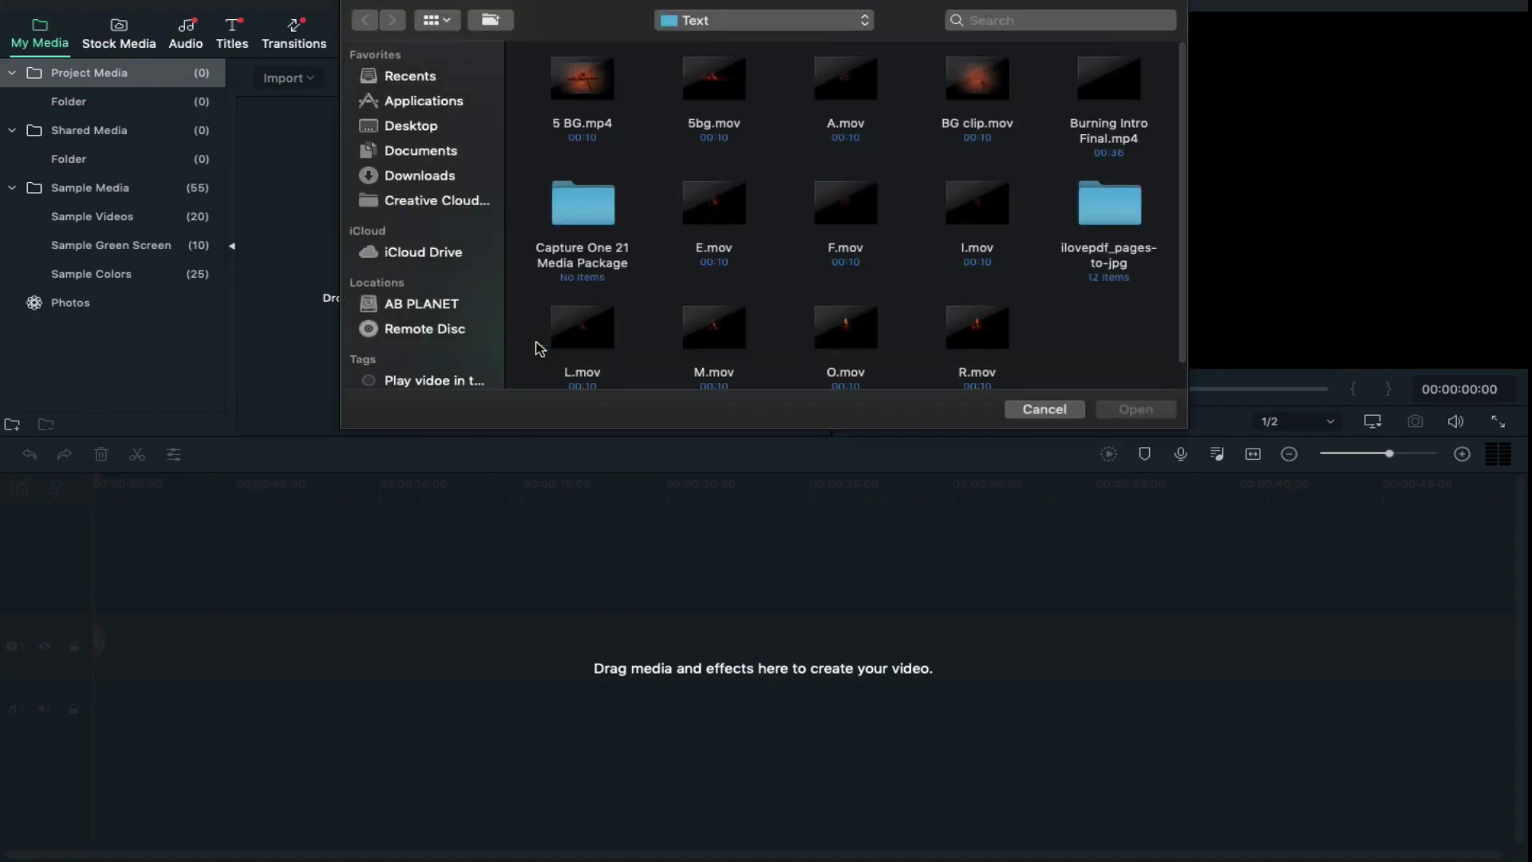
left_click(845, 203)
left_click(976, 203, "super")
left_click(713, 203, "super")
left_click(845, 78, "super")
left_click(713, 327, "super")
left_click(582, 328, "super")
left_click(844, 328, "super")
left_click(977, 327, "super")
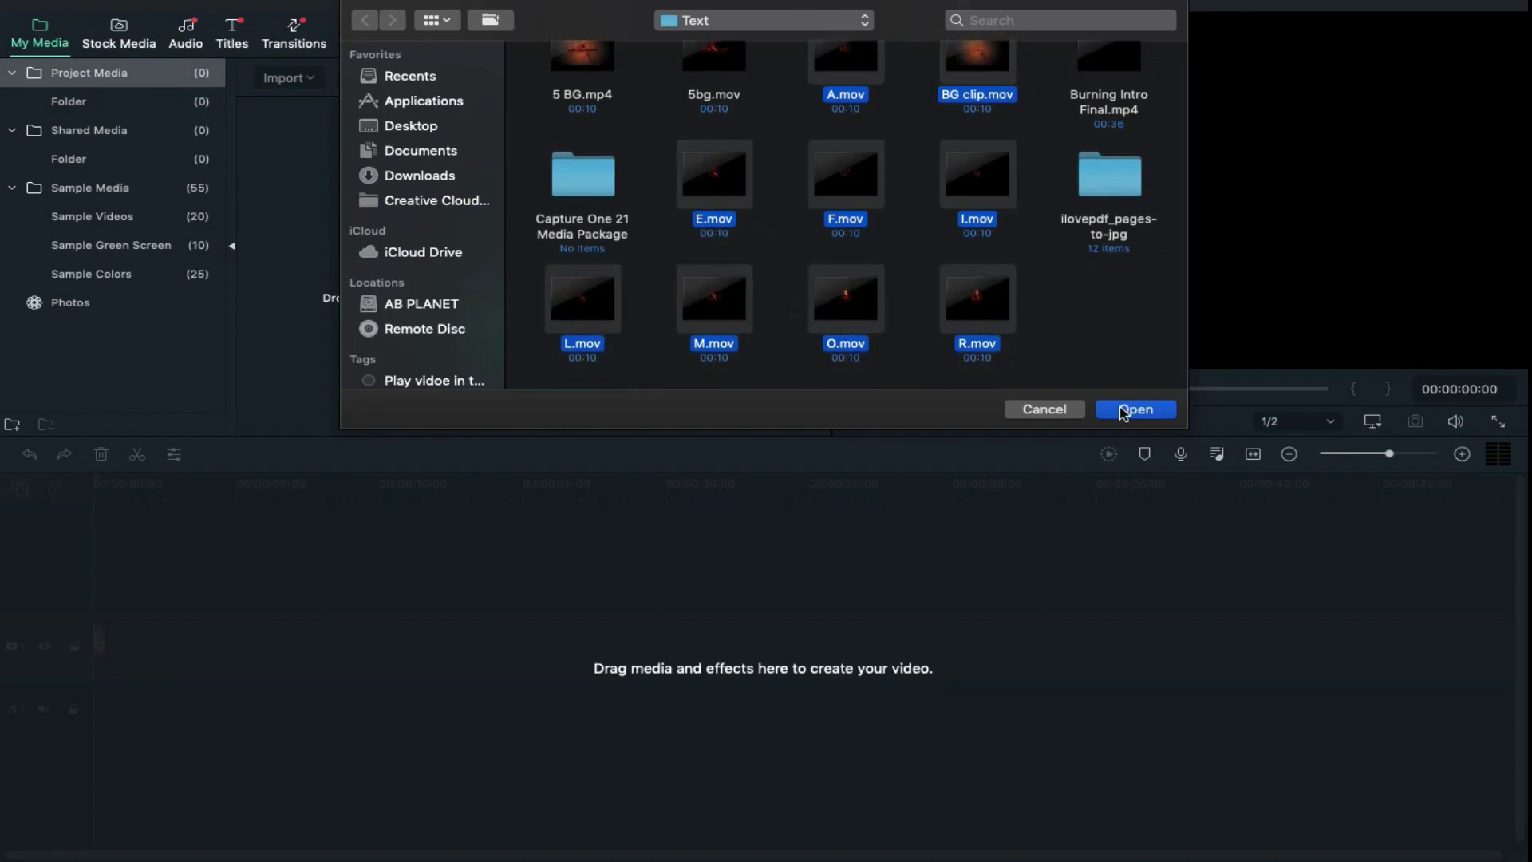
left_click(1134, 410)
Put the F clip on track 2 above BG clip on track 1, previewing at 00:00:03:15.
left_click(578, 211)
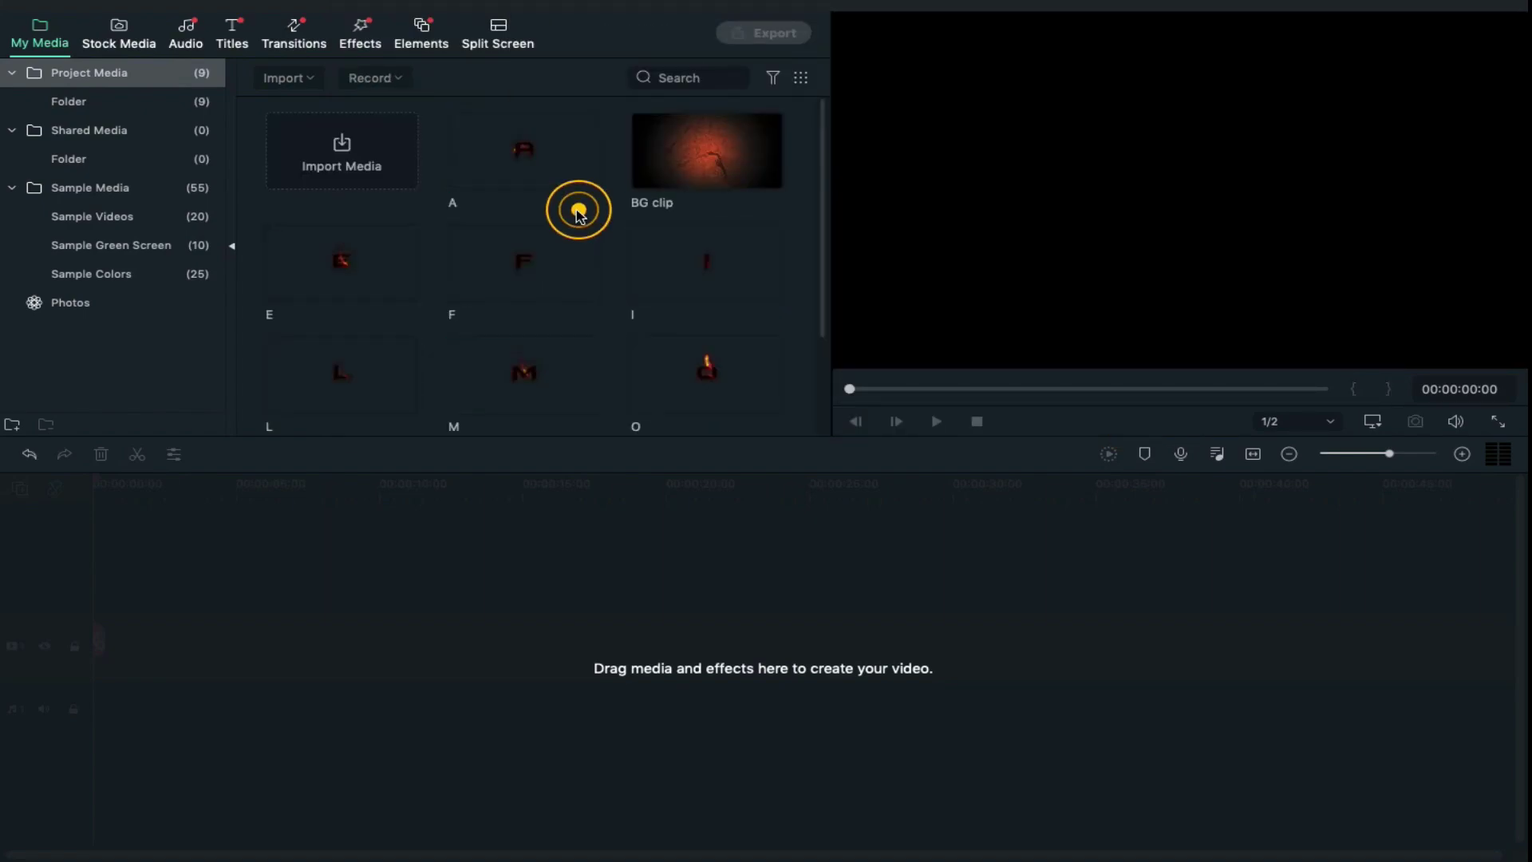
left_click_drag(532, 266, 103, 590)
left_click_drag(701, 161, 106, 710)
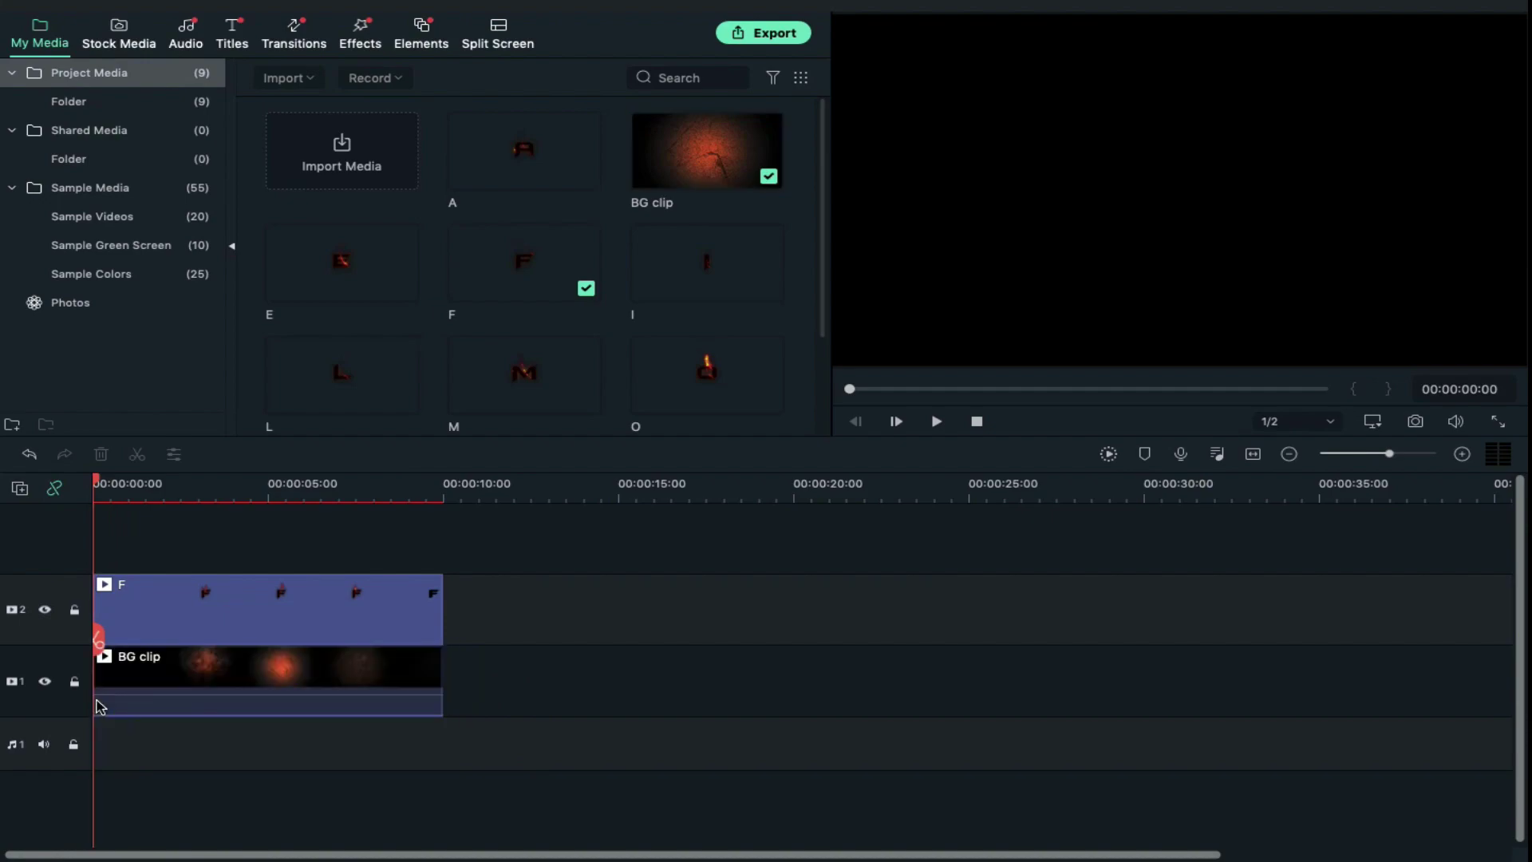
left_click_drag(160, 484, 218, 484)
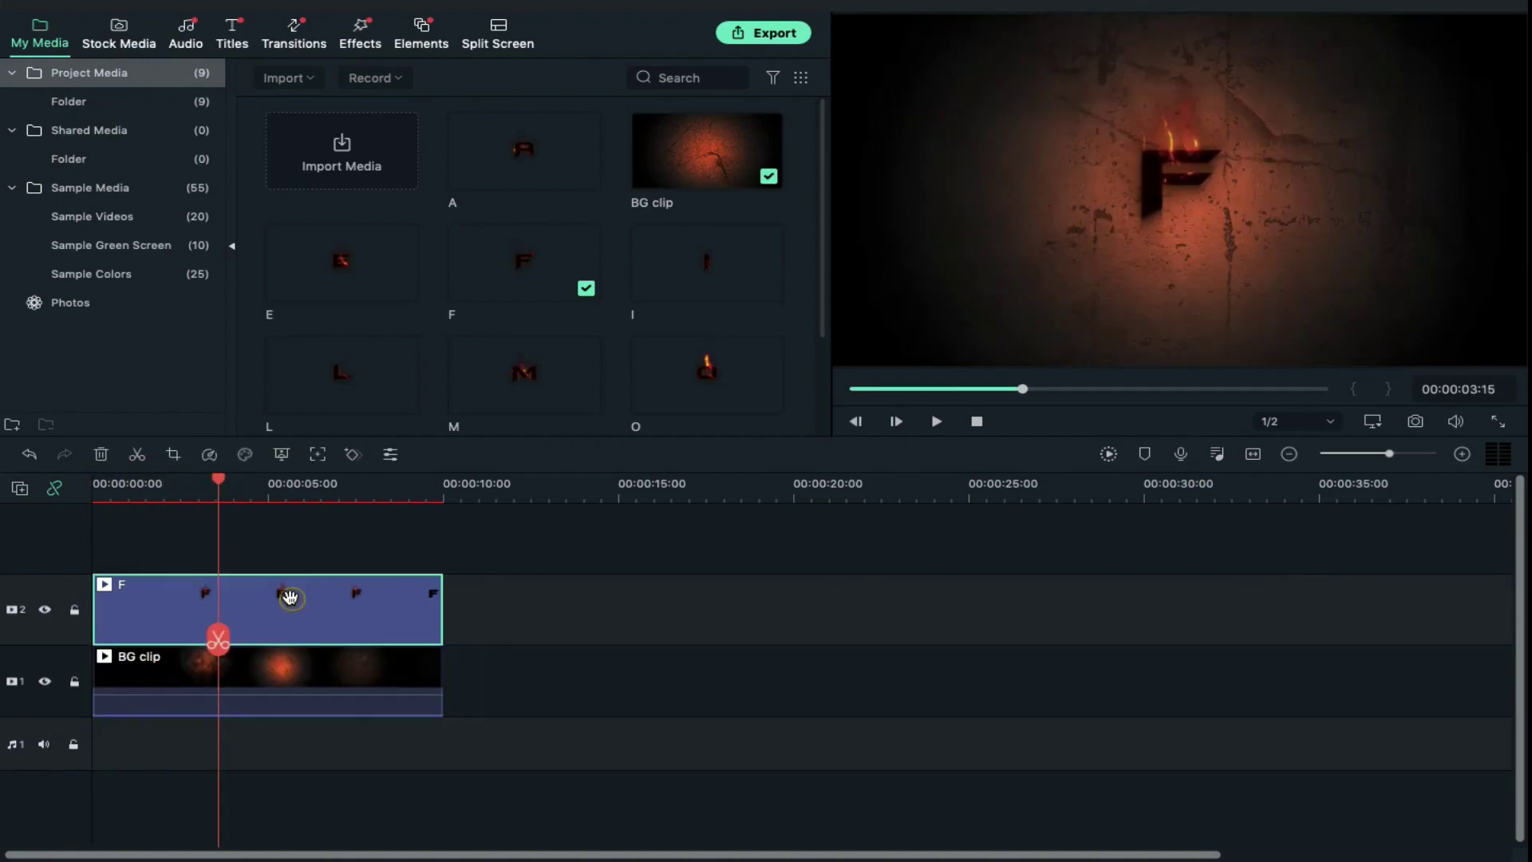
Scale the F clip to 70% and shift it left to Position X -477.
double_click(290, 596)
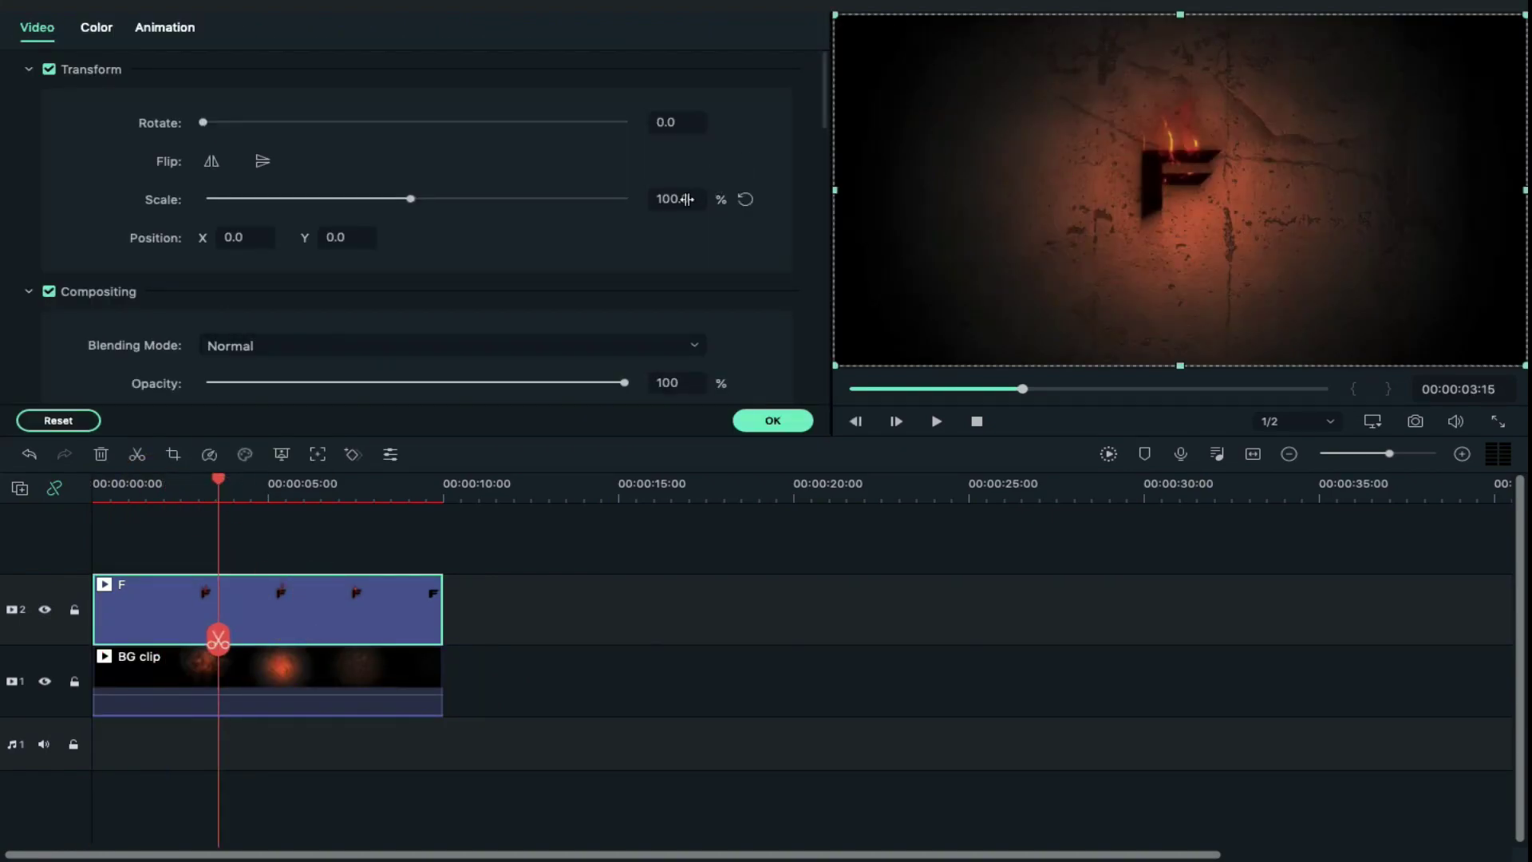
left_click(667, 197)
key("BackSpace")
key("BackSpace")
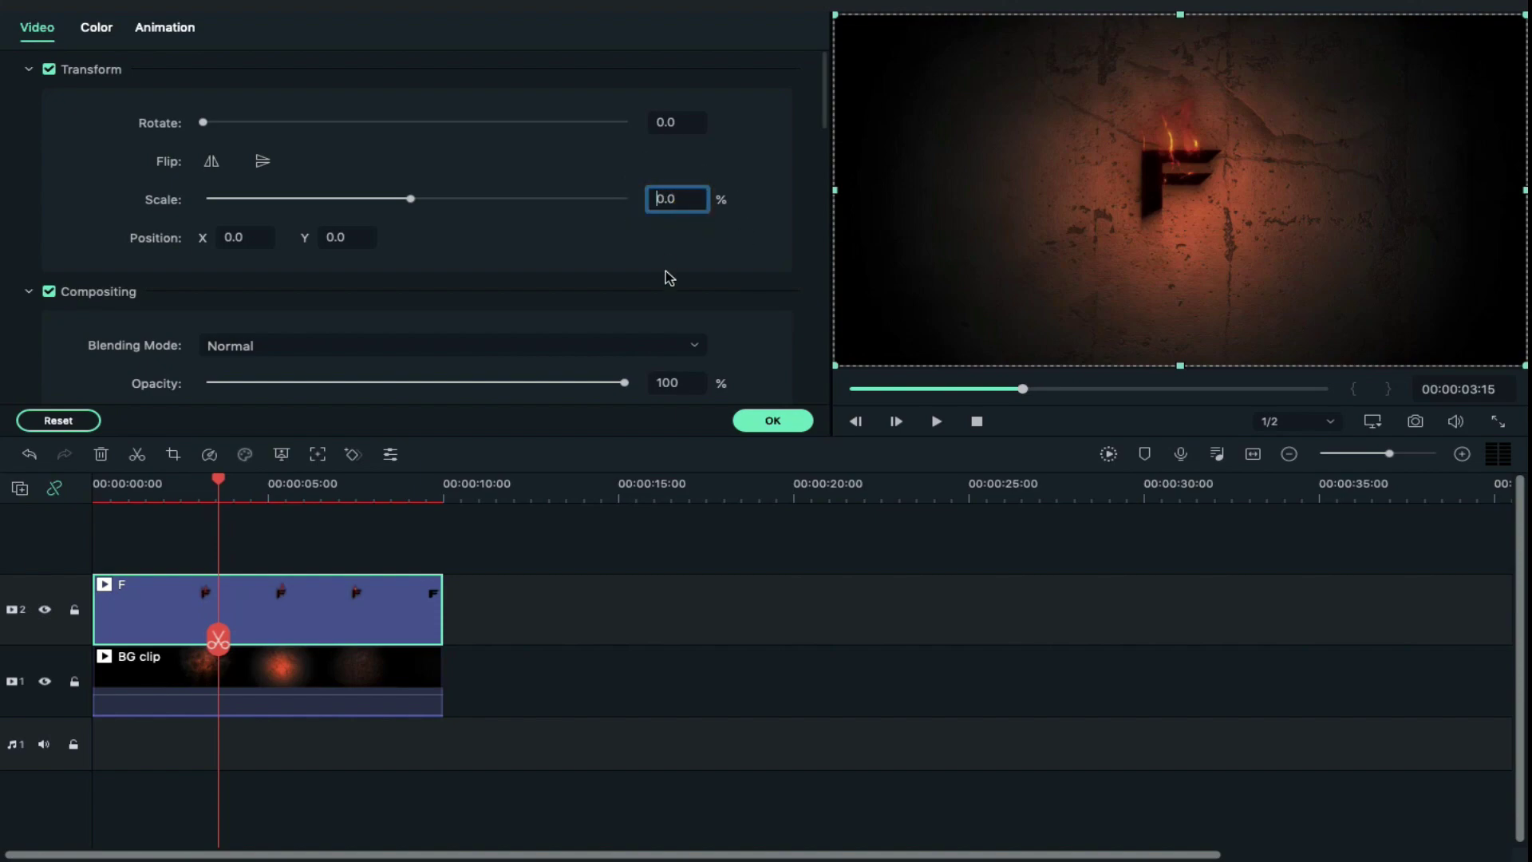
type("7")
key("Return")
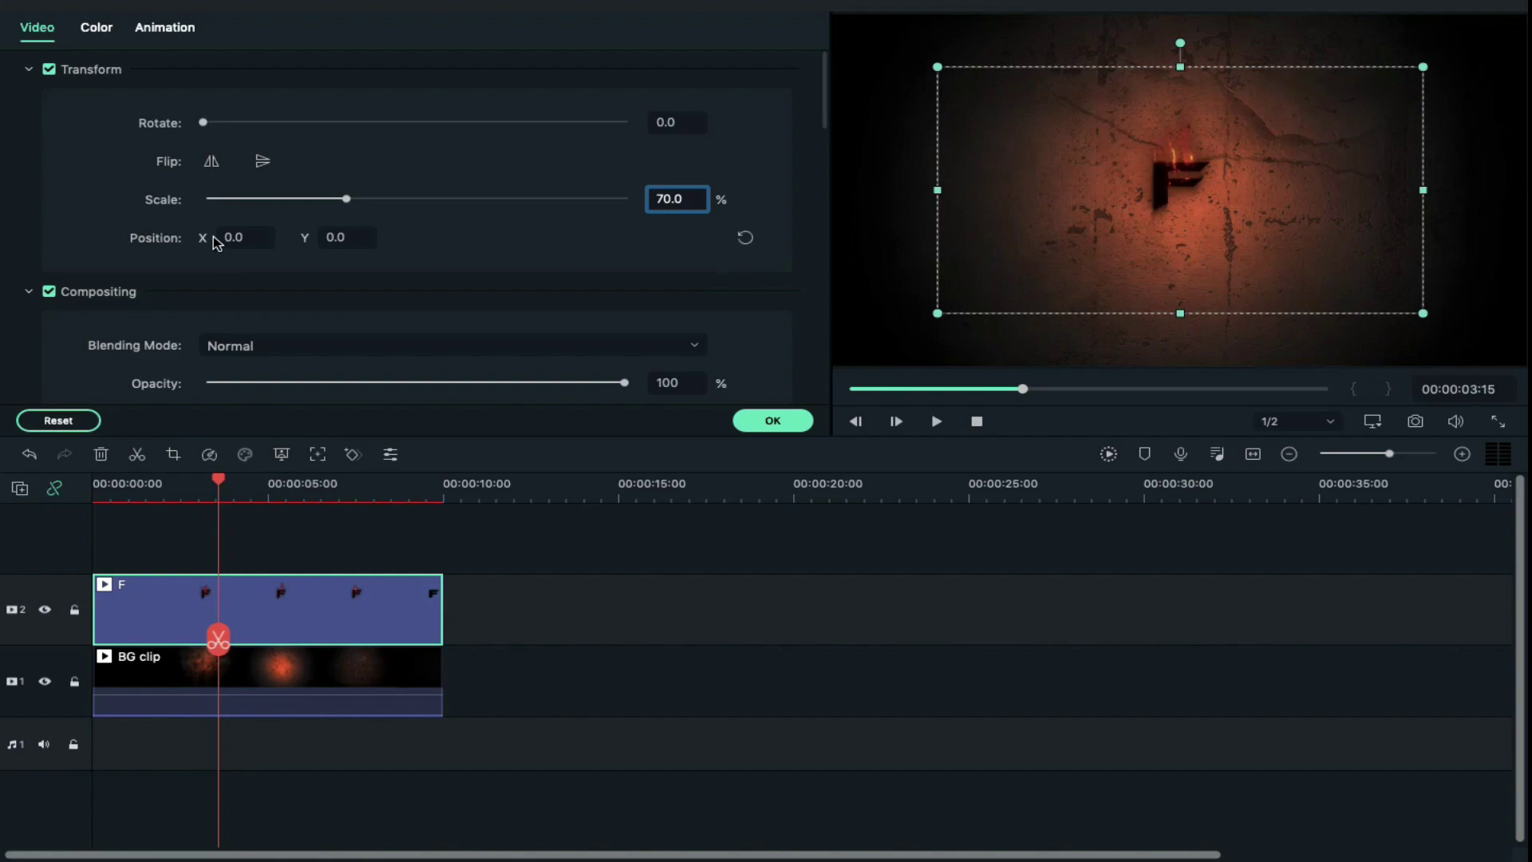
left_click_drag(223, 234, 28, 155)
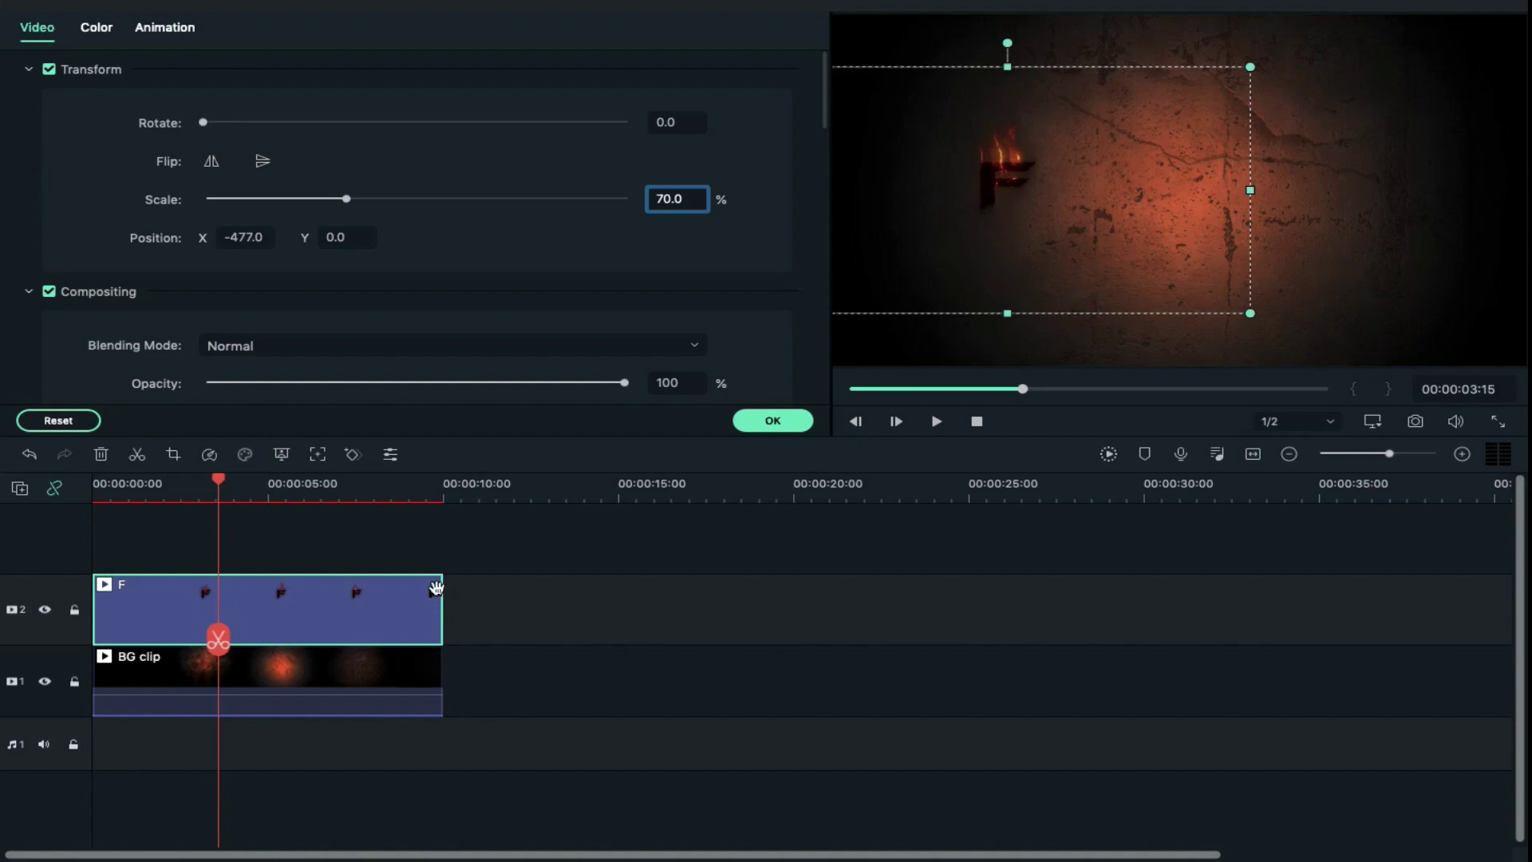
Apply the F settings, stack the I clip on a new track, and render a preview.
left_click(770, 420)
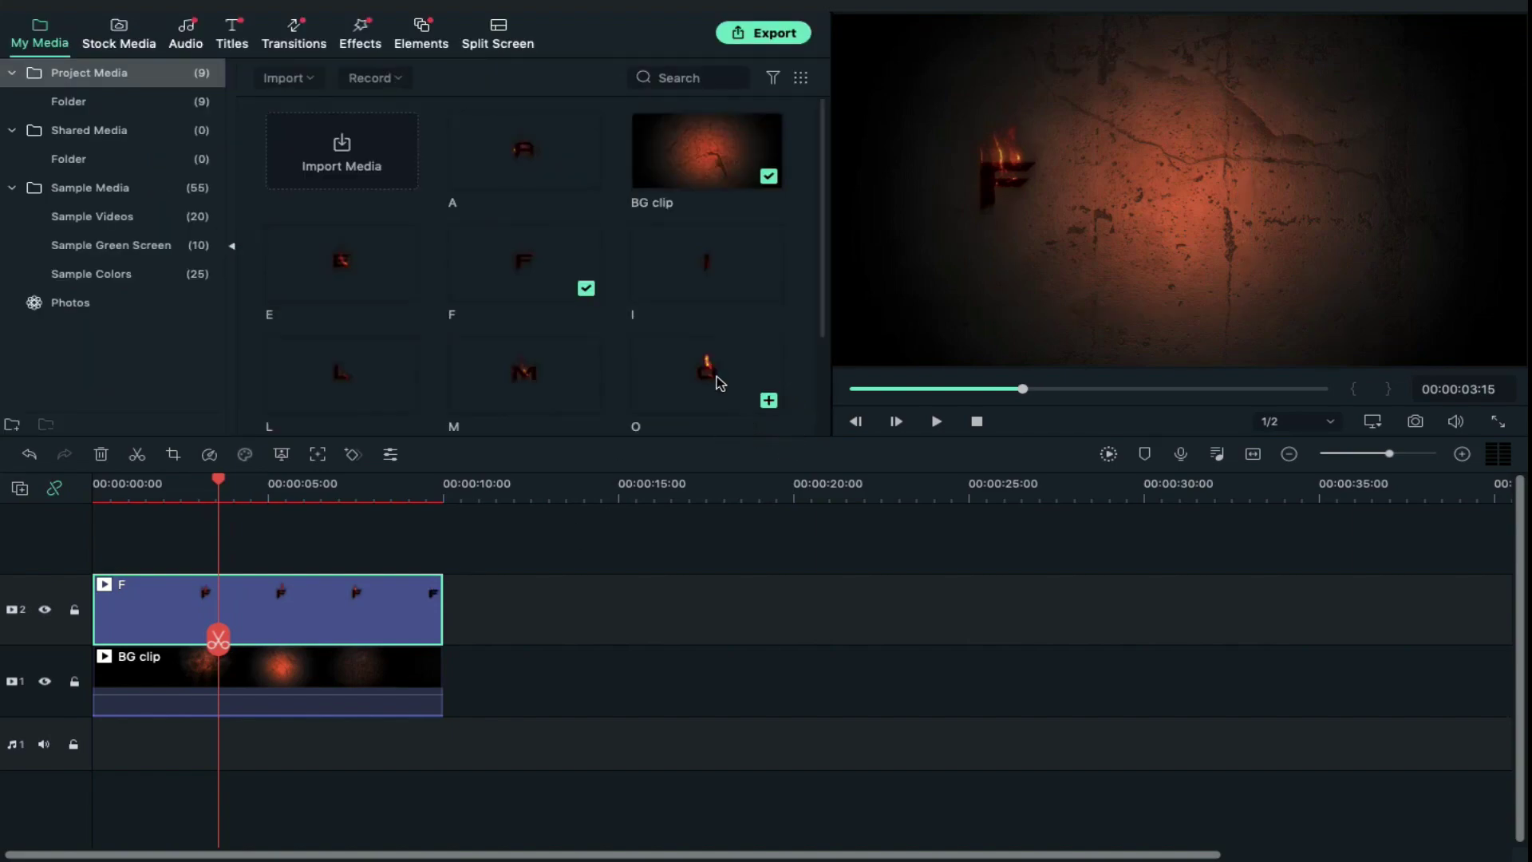
left_click_drag(707, 265, 120, 550)
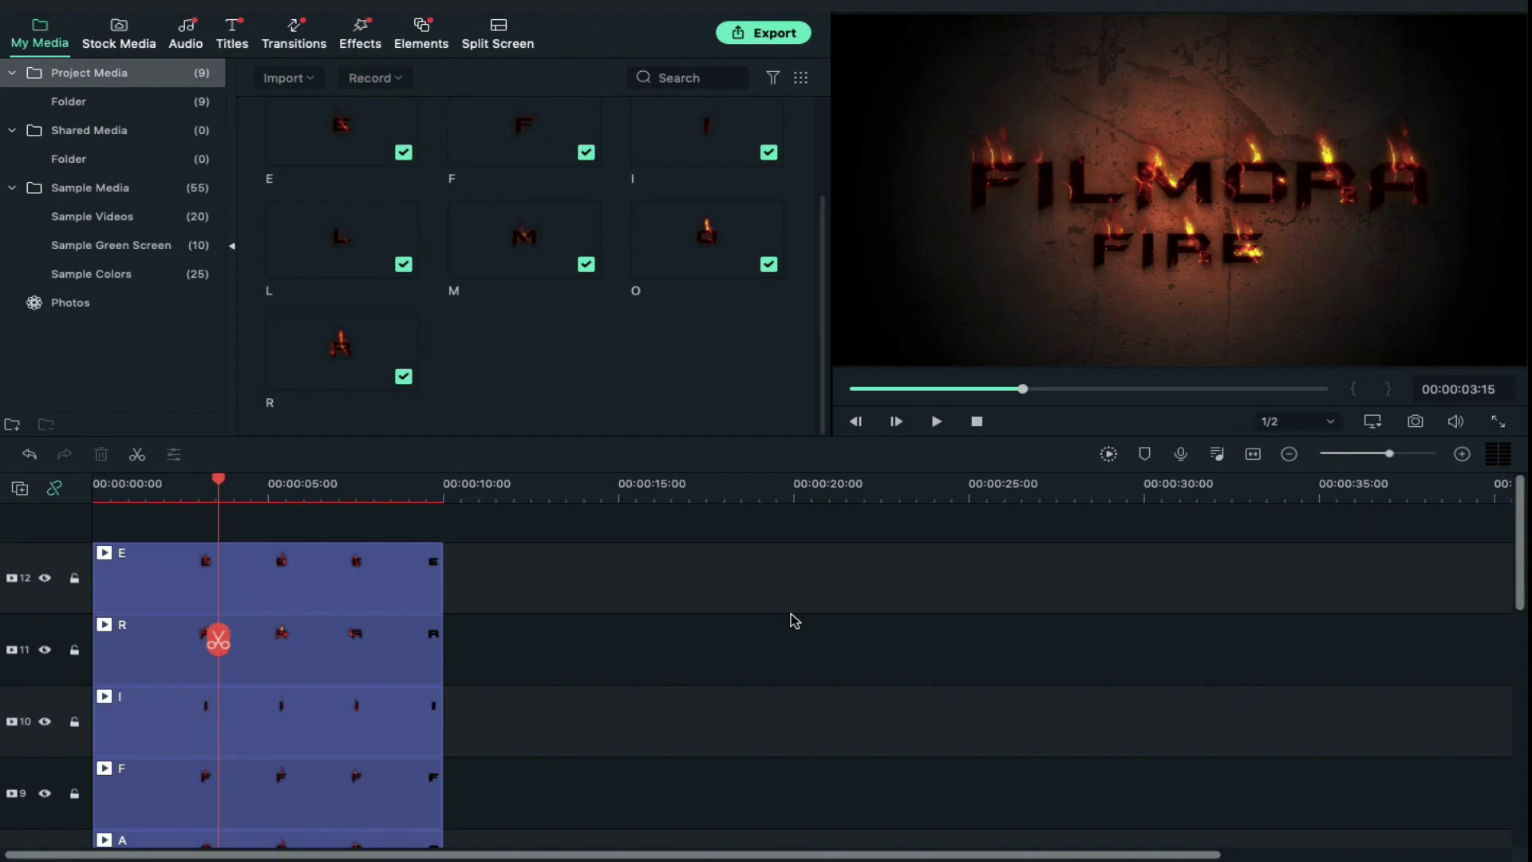
left_click(1111, 456)
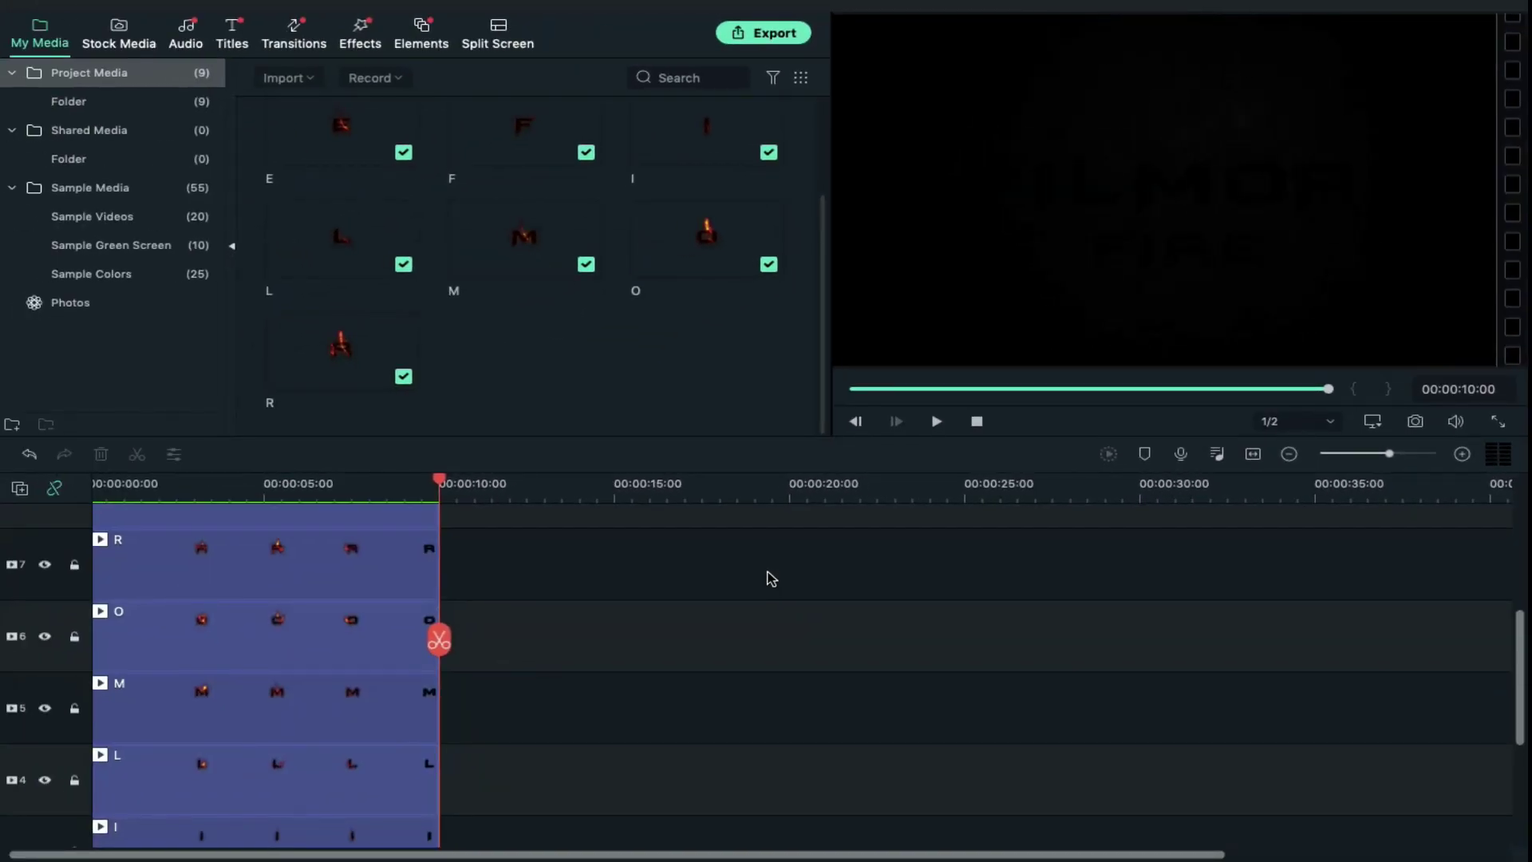
Set up a MOV export named 'Filmora fire' and review its quality settings.
scroll(771, 577, "up", 5)
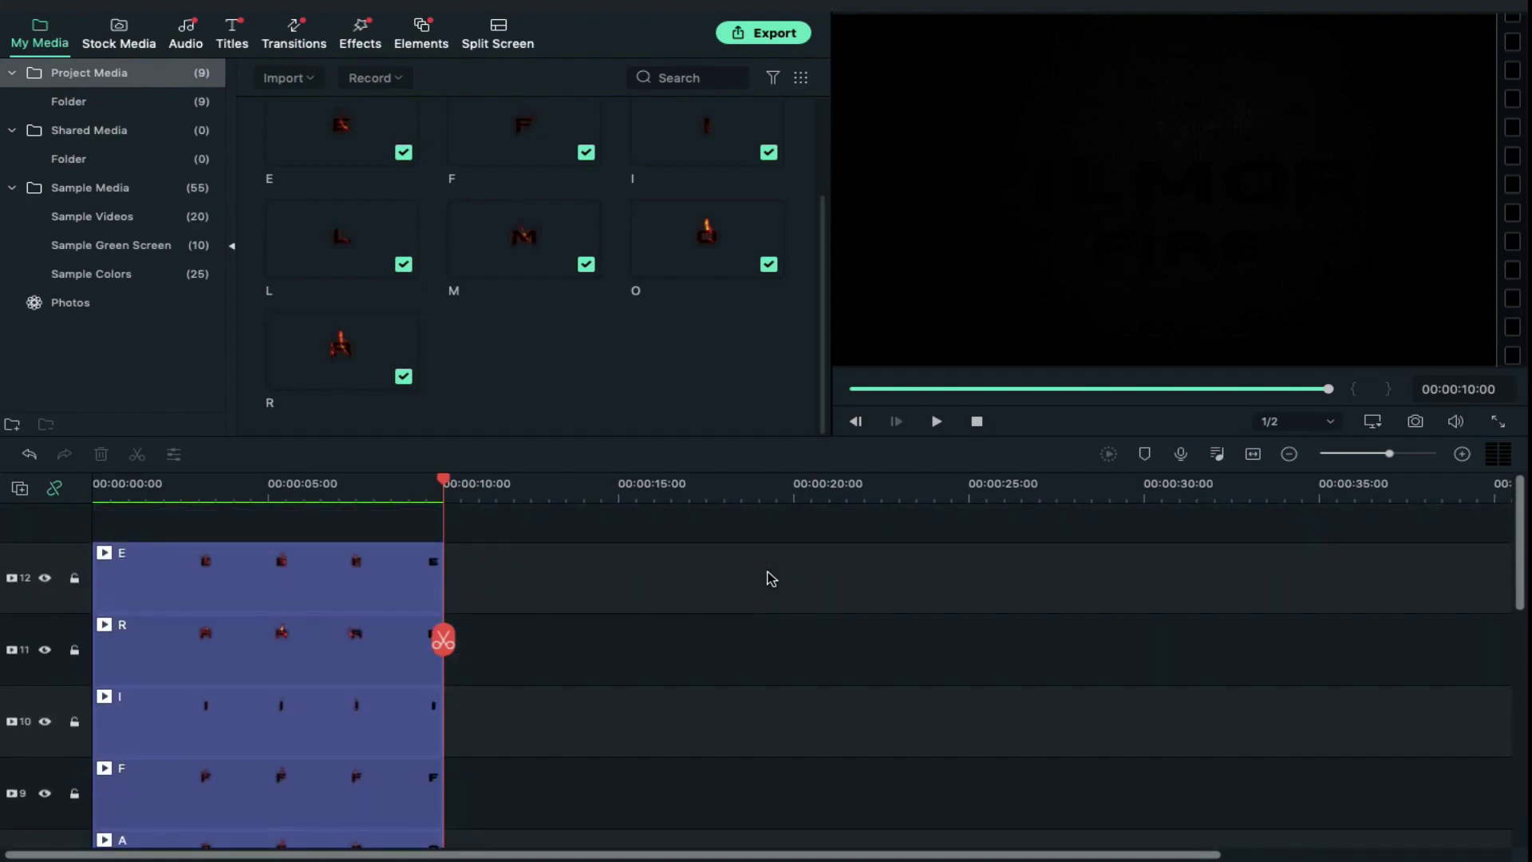
left_click(782, 33)
left_click(812, 271)
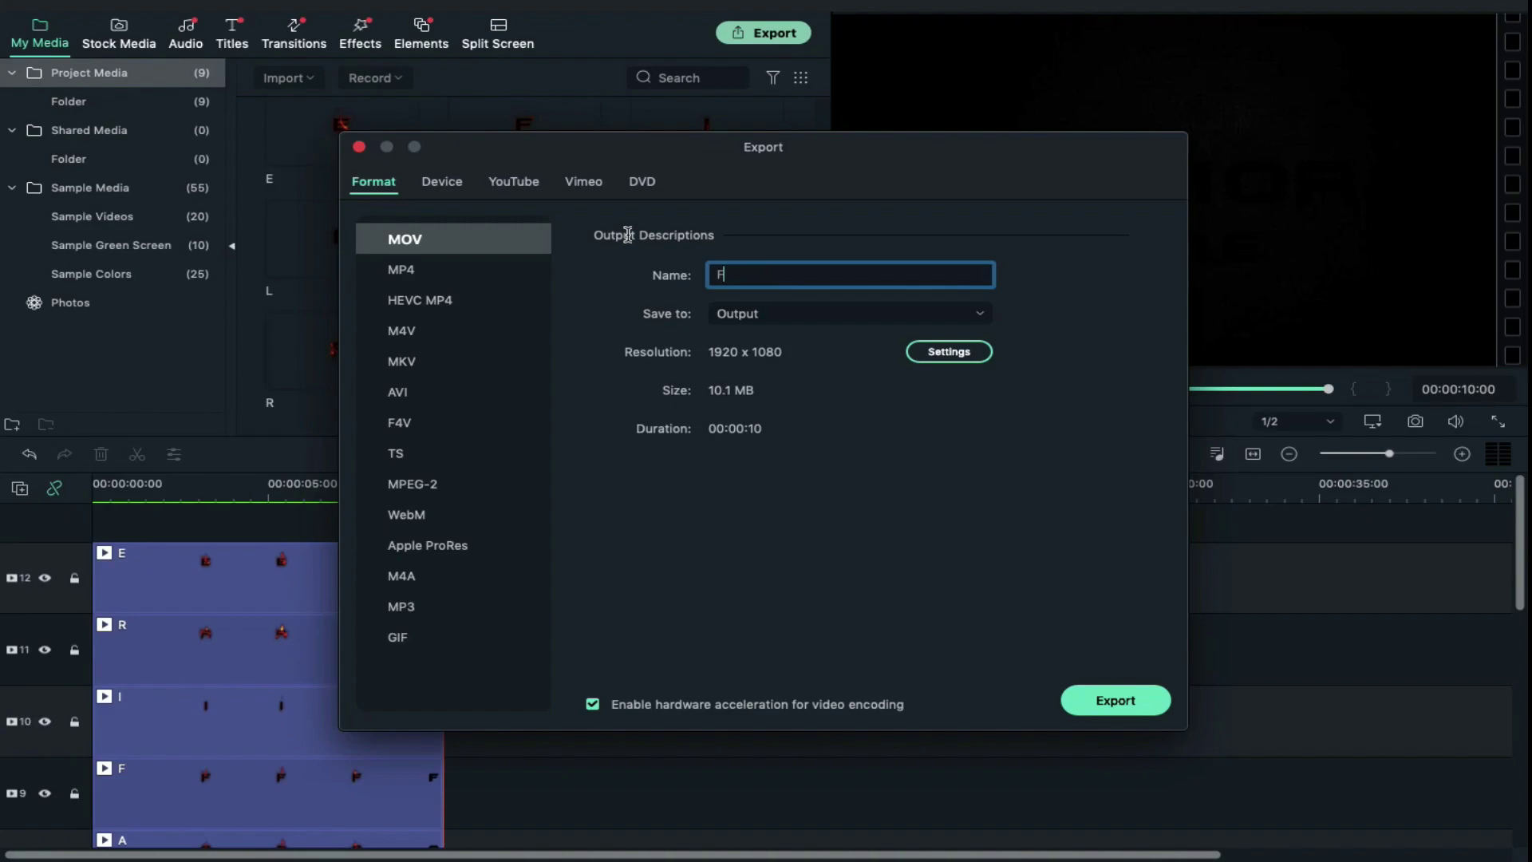
left_click(950, 352)
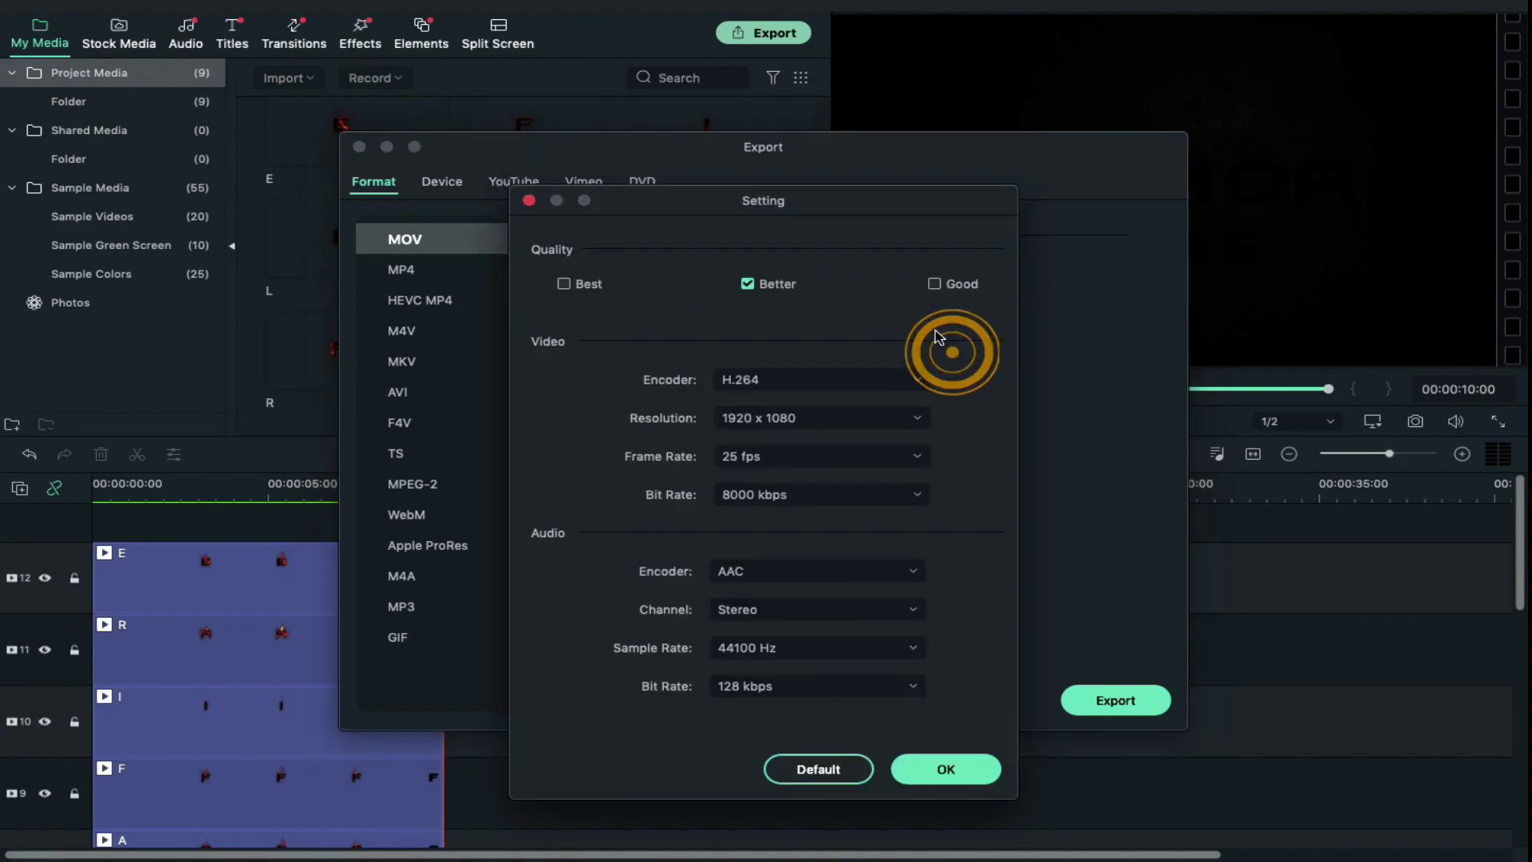
left_click(919, 767)
Save the export to the Text folder and start rendering Filmora fire.mov.
left_click(971, 304)
left_click(916, 403)
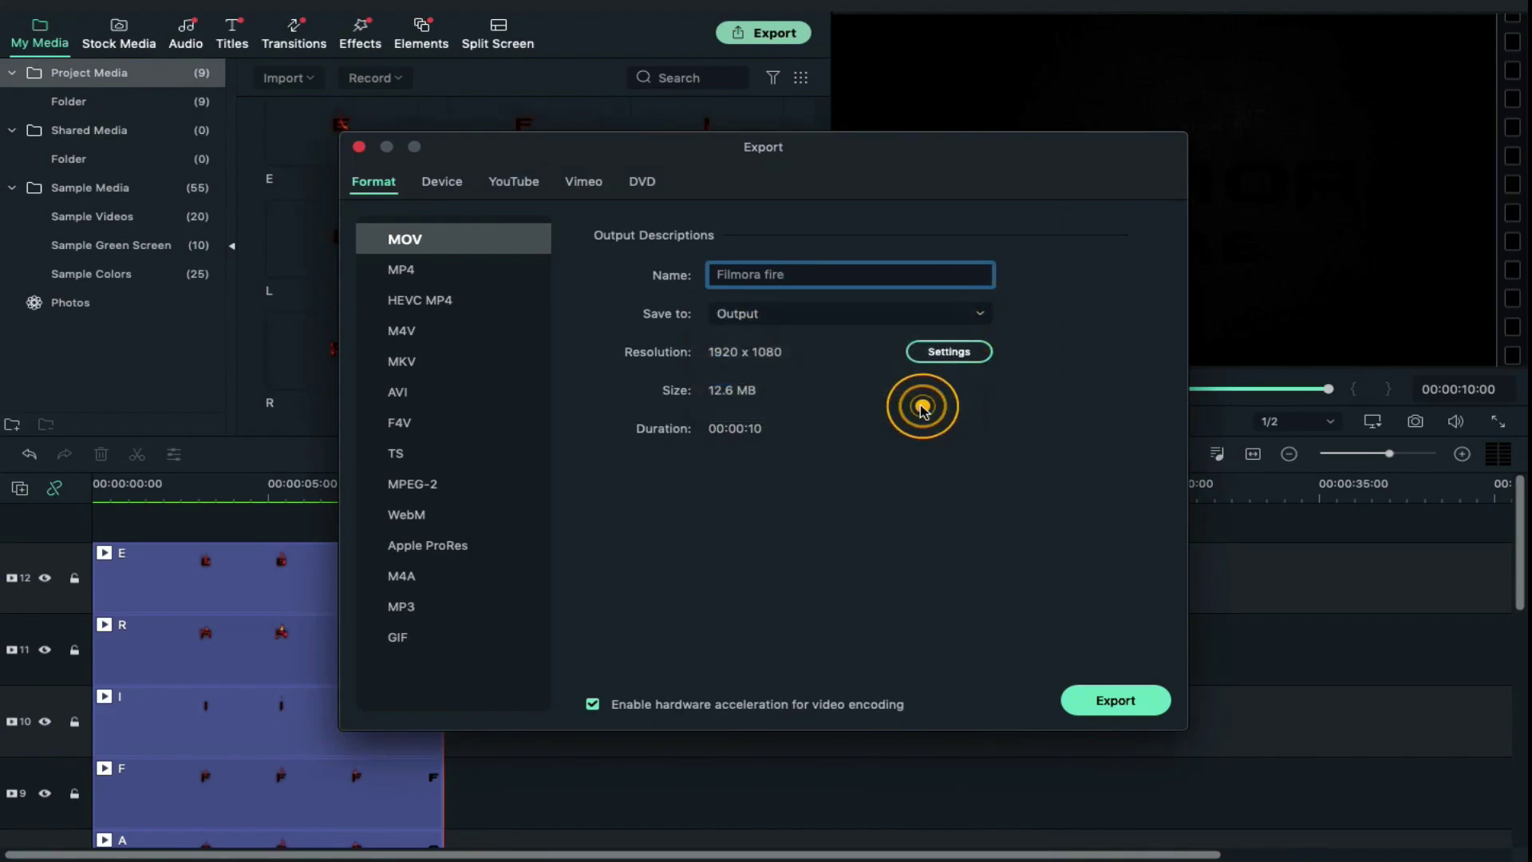
left_click(1121, 561)
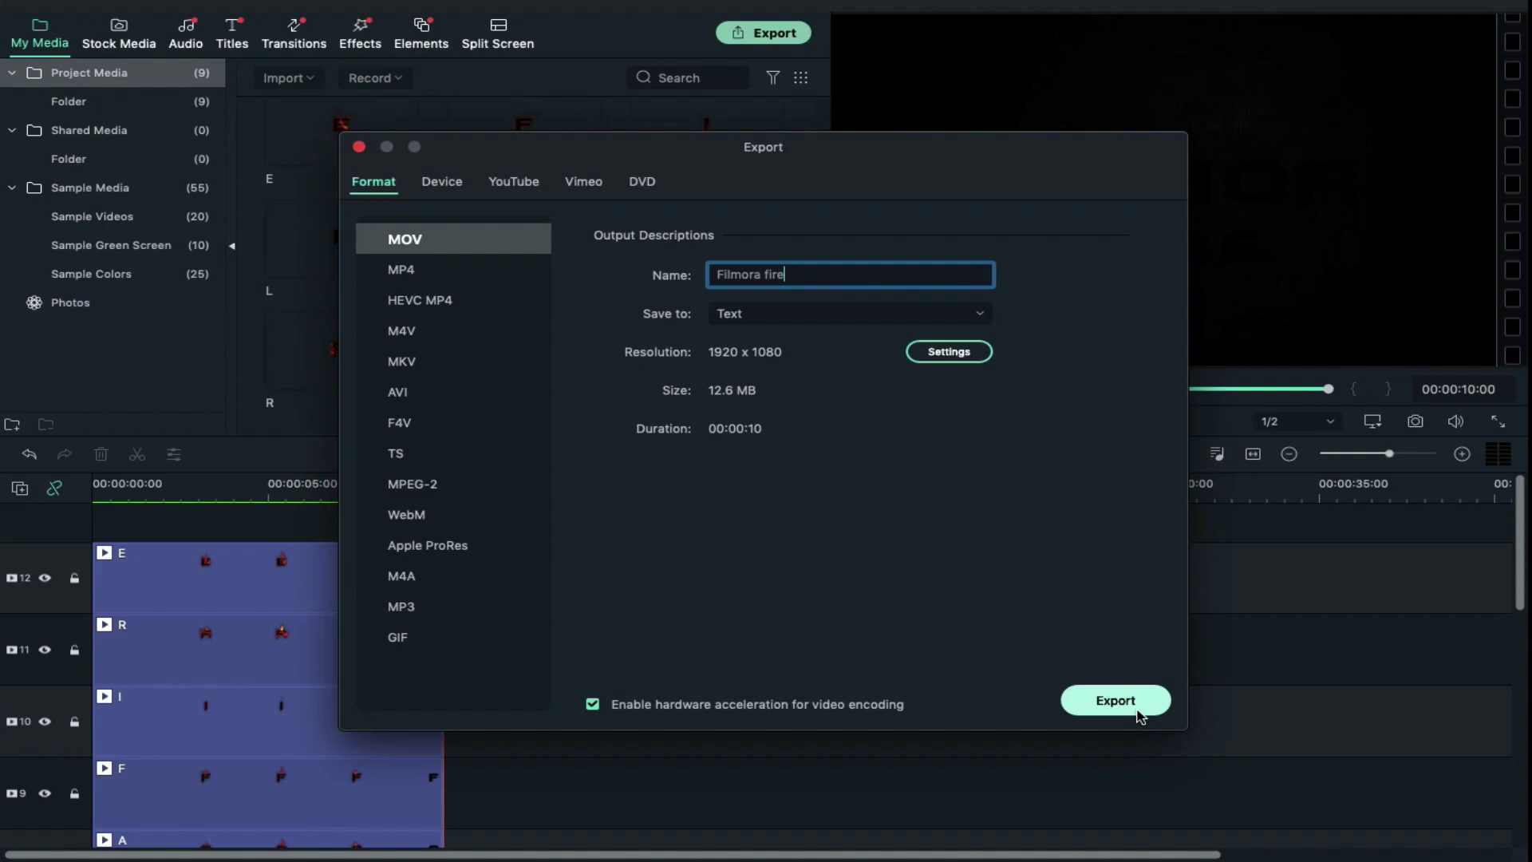
left_click(1115, 701)
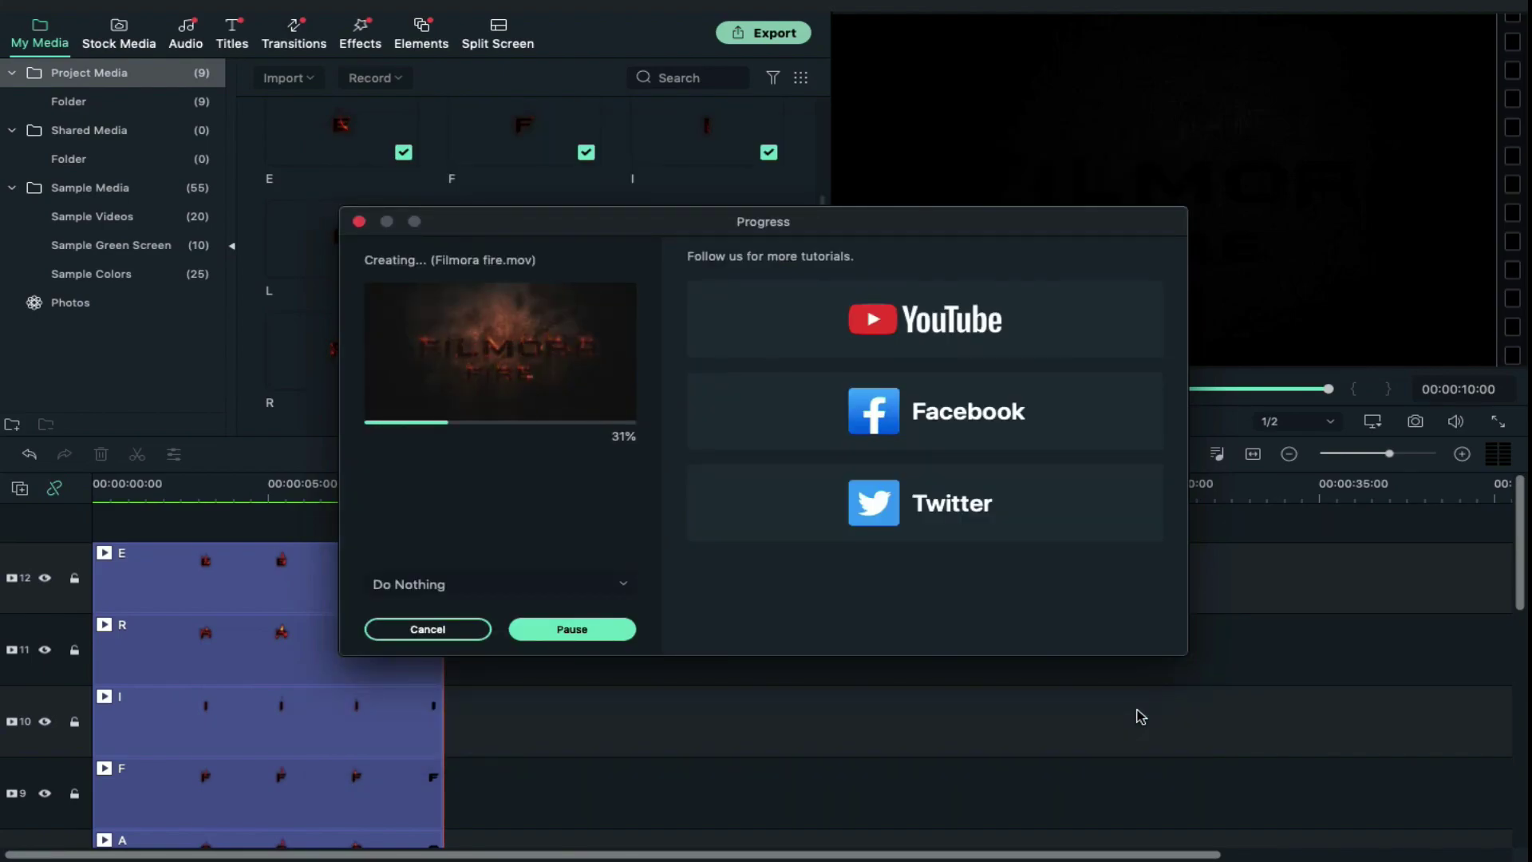